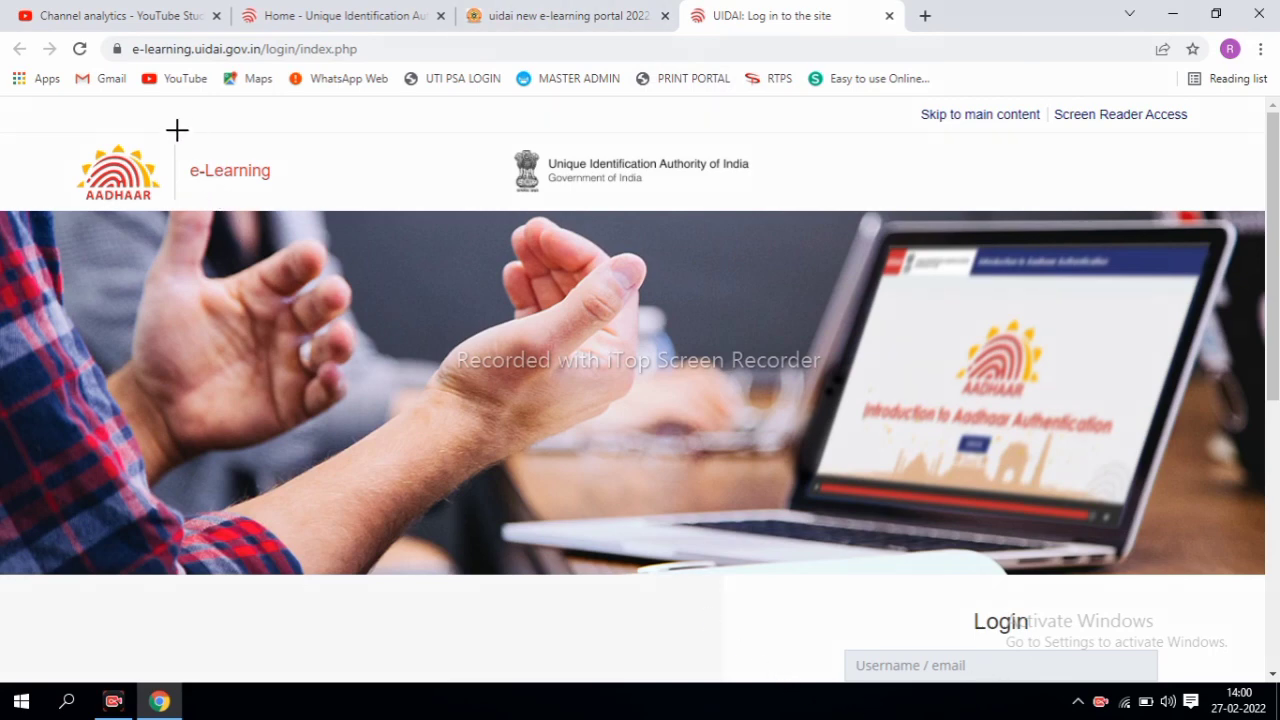
{"action": "mouse_move", "coordinate": [118, 37]}
{"action": "left_mouse_down"}
{"action": "mouse_move", "coordinate": [194, 60]}
{"action": "mouse_move", "coordinate": [392, 63]}
{"action": "left_mouse_up"}
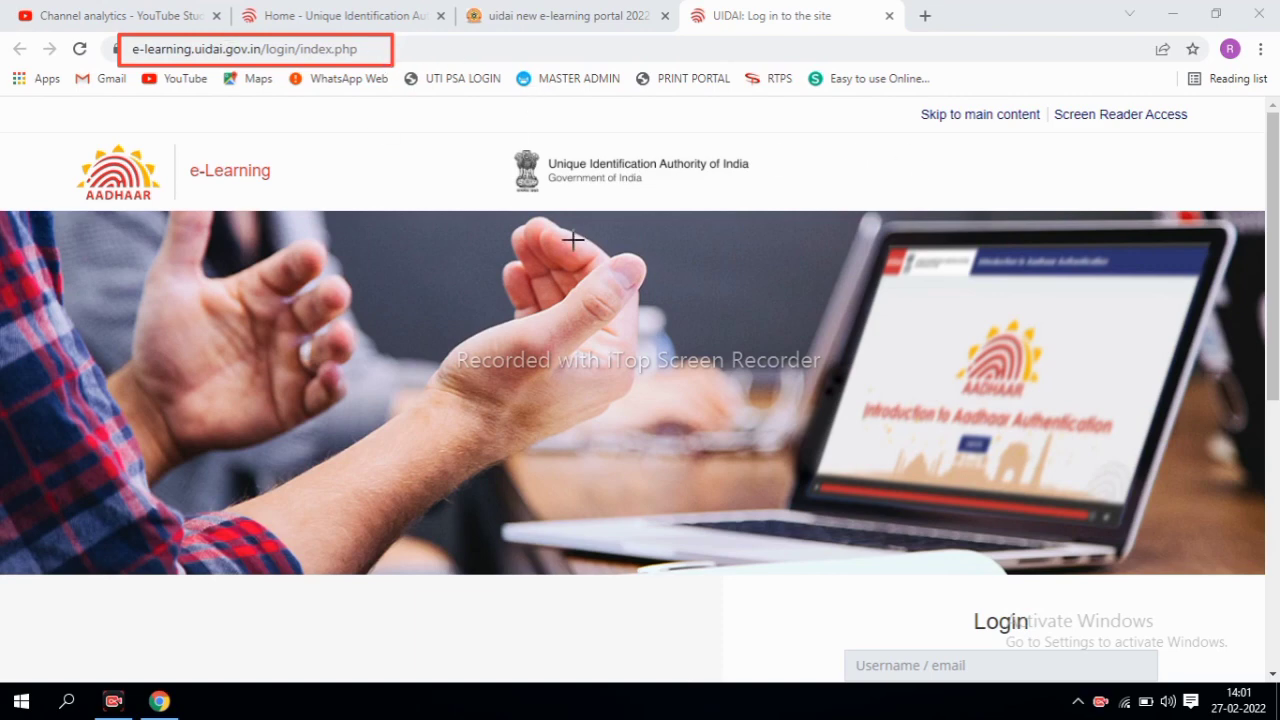
{"action": "mouse_move", "coordinate": [104, 139]}
{"action": "left_mouse_down"}
{"action": "mouse_move", "coordinate": [286, 214]}
{"action": "mouse_move", "coordinate": [791, 213]}
{"action": "left_mouse_up"}
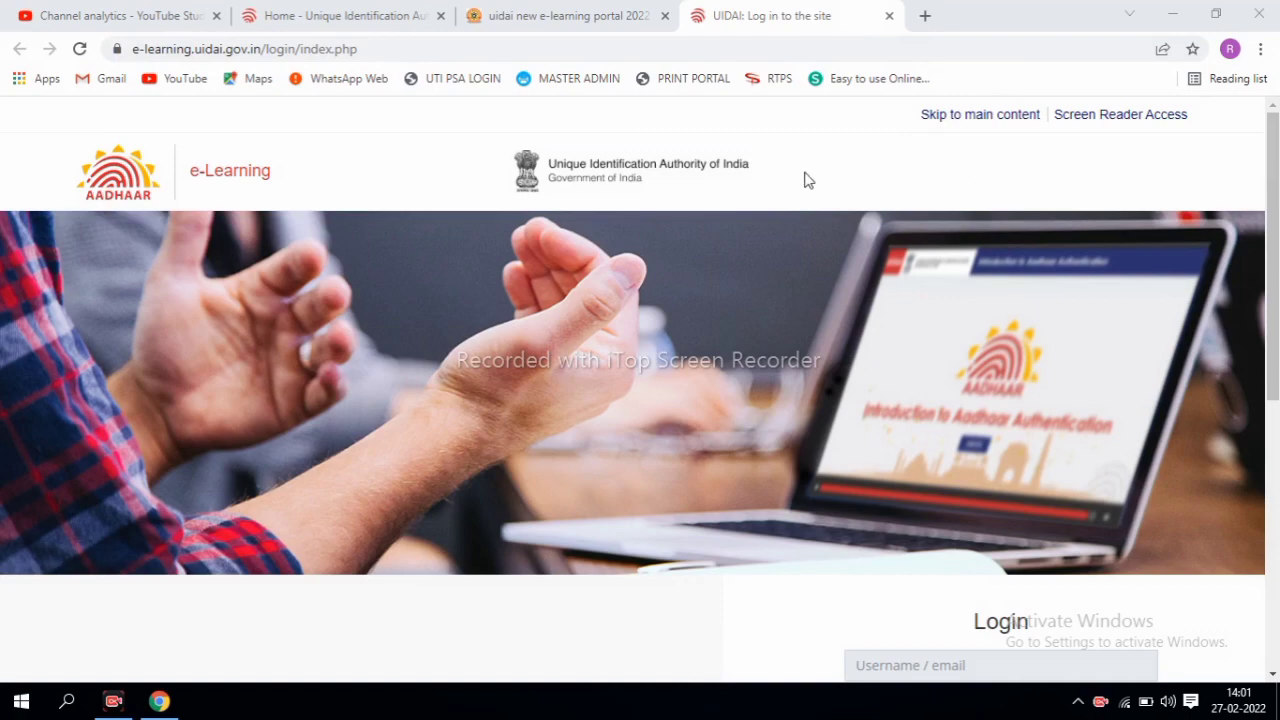
{"action": "scroll", "coordinate": [1215, 187], "scroll_direction": "down", "scroll_amount": 1}
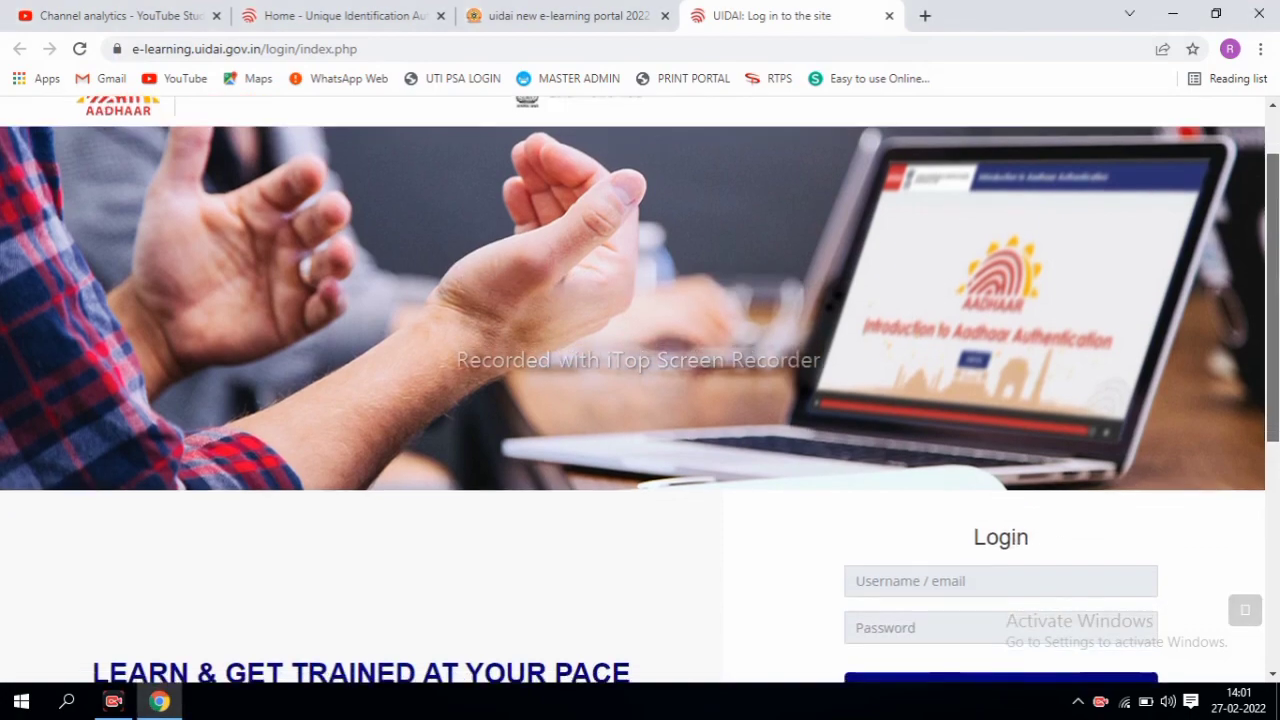
{"action": "scroll", "coordinate": [1232, 331], "scroll_direction": "down", "scroll_amount": 4}
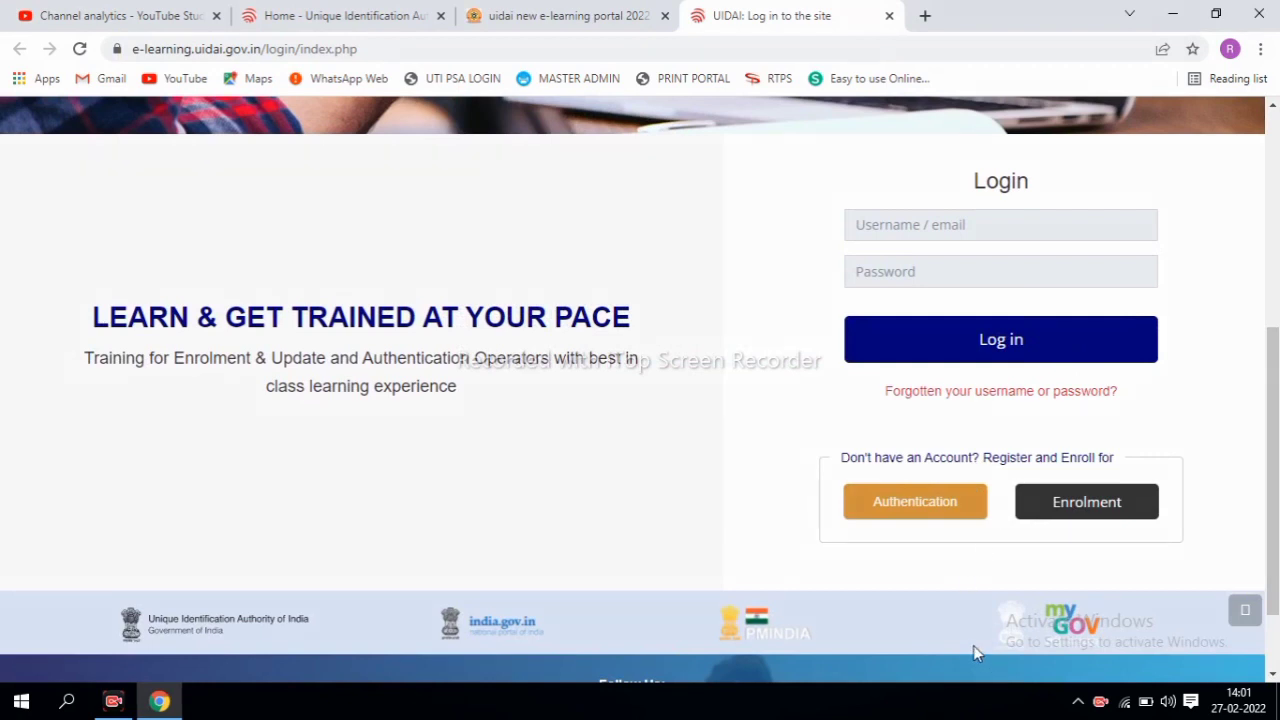
{"action": "mouse_move", "coordinate": [826, 200]}
{"action": "left_mouse_down"}
{"action": "mouse_move", "coordinate": [1091, 297]}
{"action": "mouse_move", "coordinate": [1159, 295]}
{"action": "left_mouse_up"}
{"action": "left_click_drag", "start_coordinate": [831, 290], "coordinate": [1152, 362]}
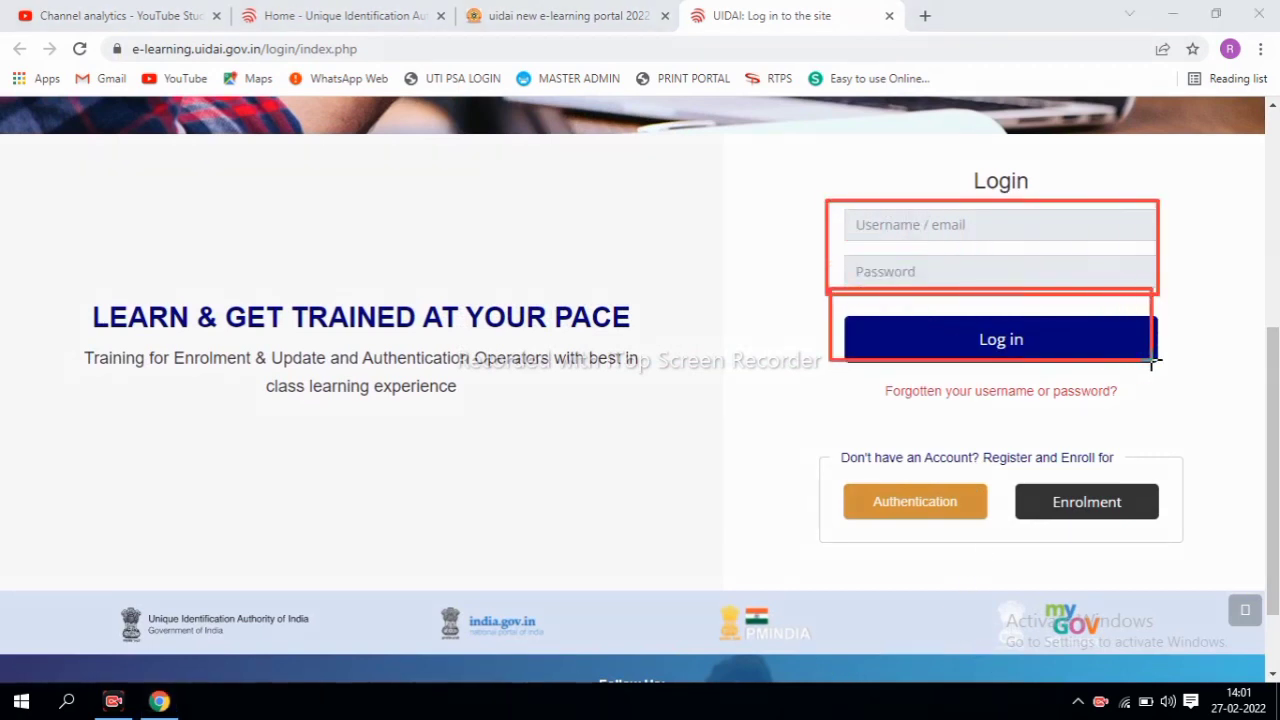
{"action": "mouse_move", "coordinate": [813, 438]}
{"action": "left_mouse_down"}
{"action": "mouse_move", "coordinate": [1060, 545]}
{"action": "mouse_move", "coordinate": [1208, 548]}
{"action": "left_mouse_up"}
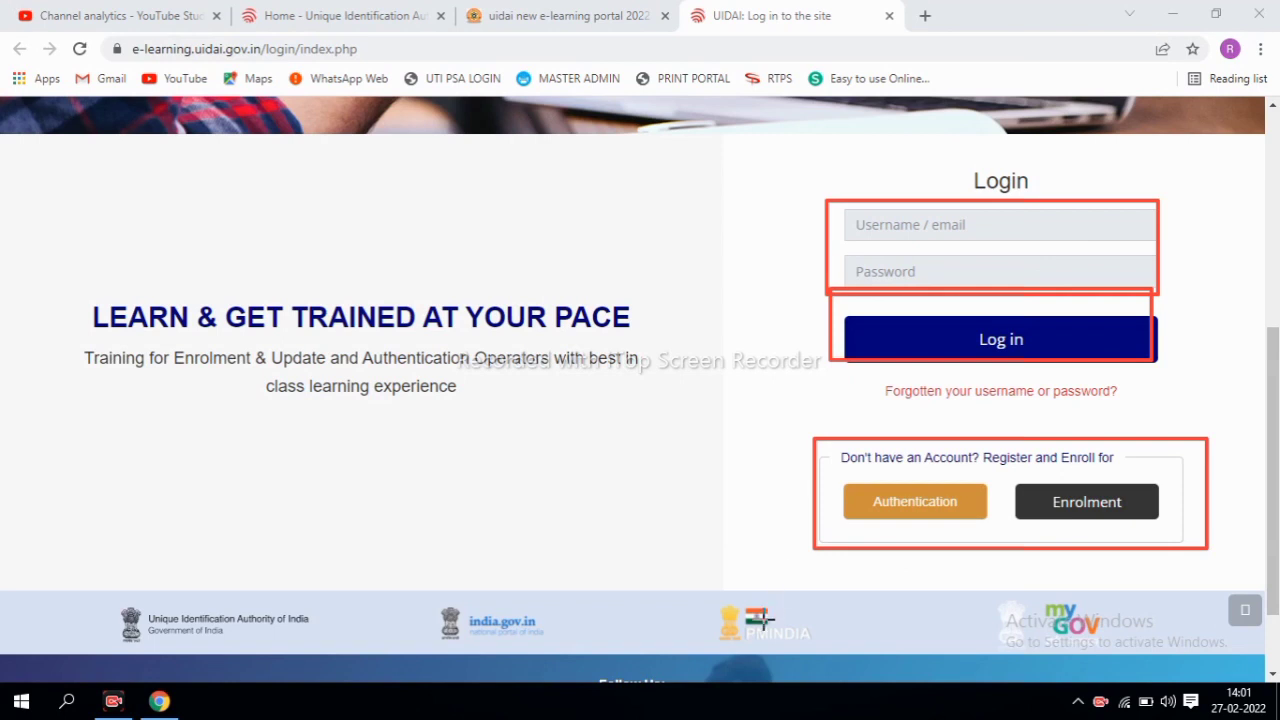
{"action": "mouse_move", "coordinate": [1022, 474]}
{"action": "left_mouse_down"}
{"action": "mouse_move", "coordinate": [1126, 529]}
{"action": "mouse_move", "coordinate": [1155, 528]}
{"action": "left_mouse_up"}
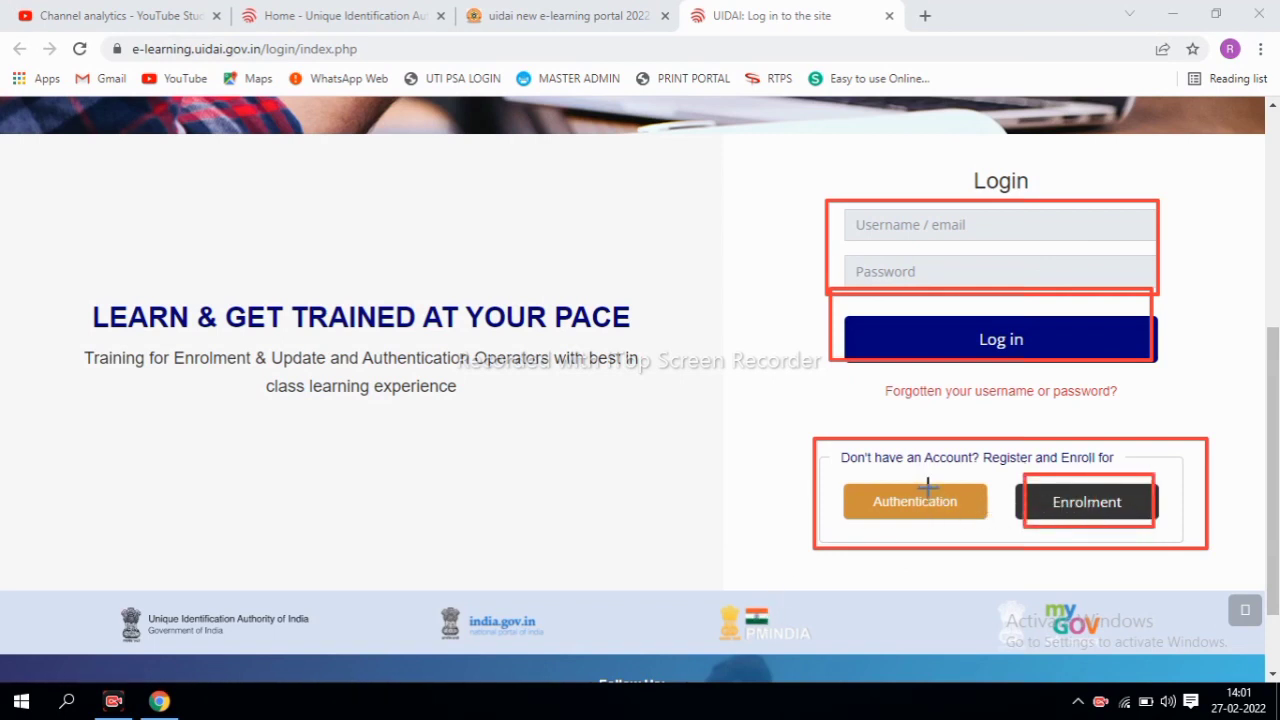
{"action": "key", "text": "Escape"}
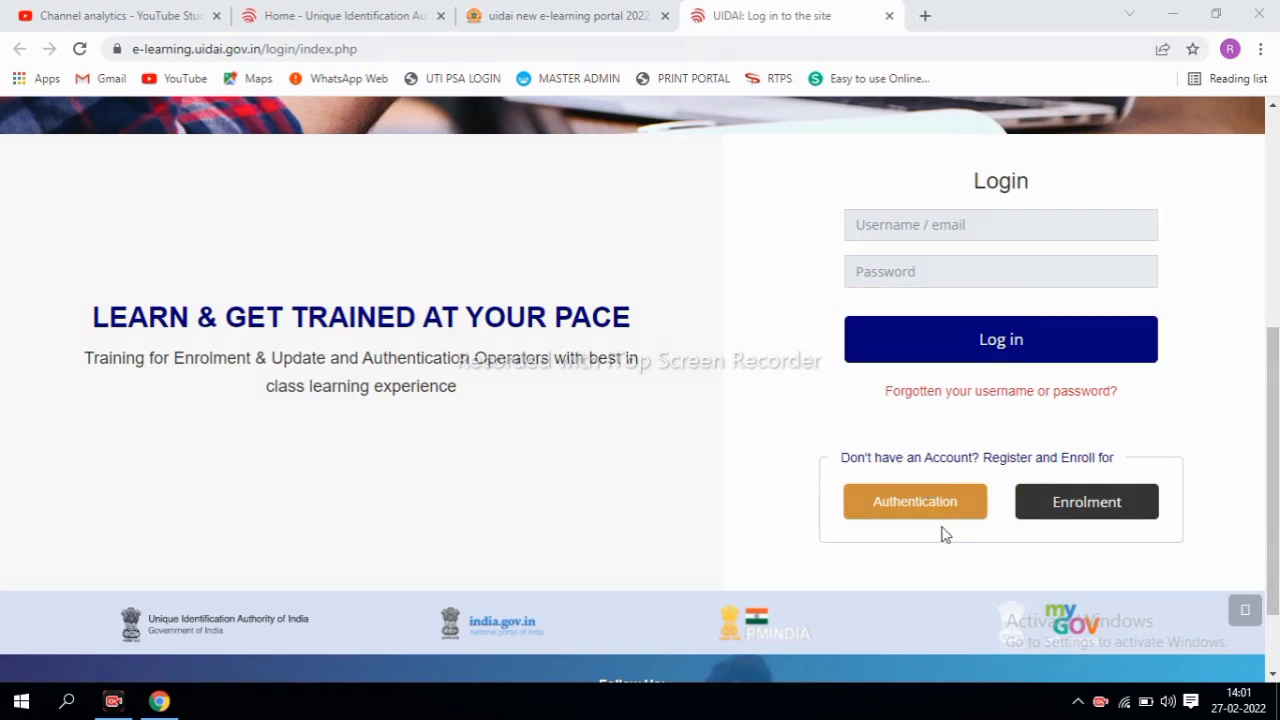
Open the new account registration form for Enrolment and look over its fields
{"action": "left_click", "coordinate": [1067, 513]}
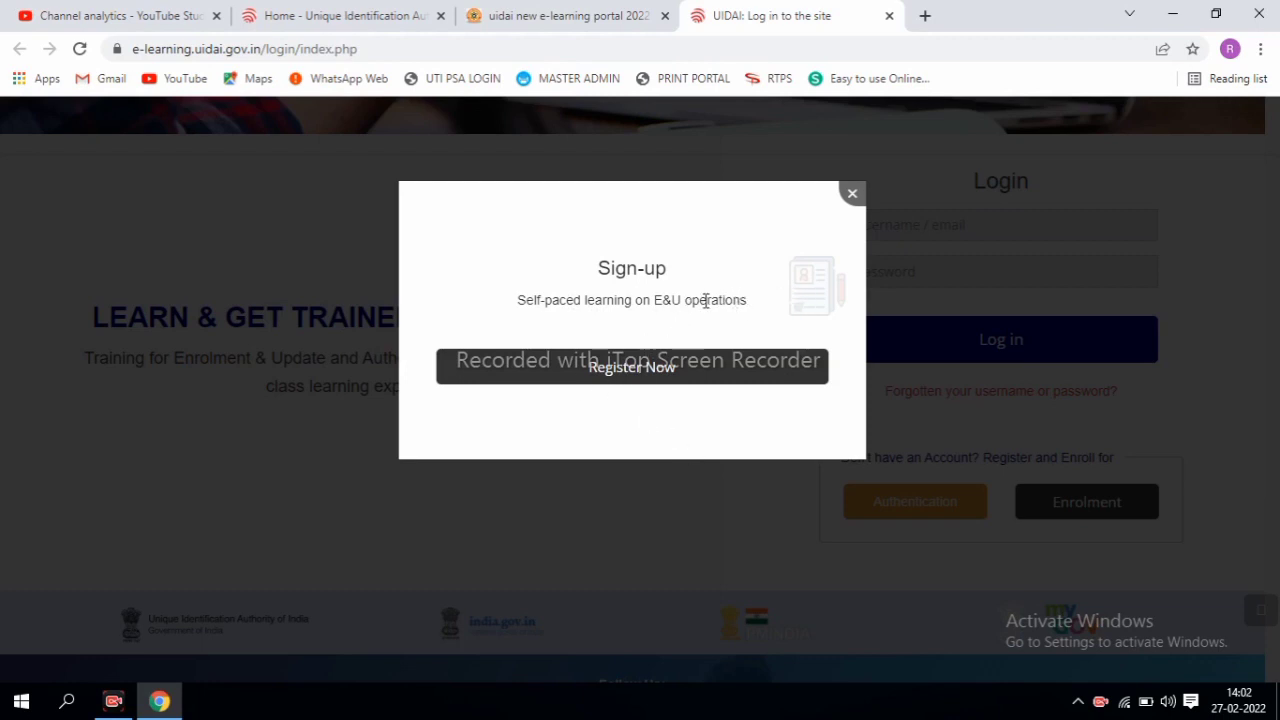
{"action": "left_click", "coordinate": [624, 370]}
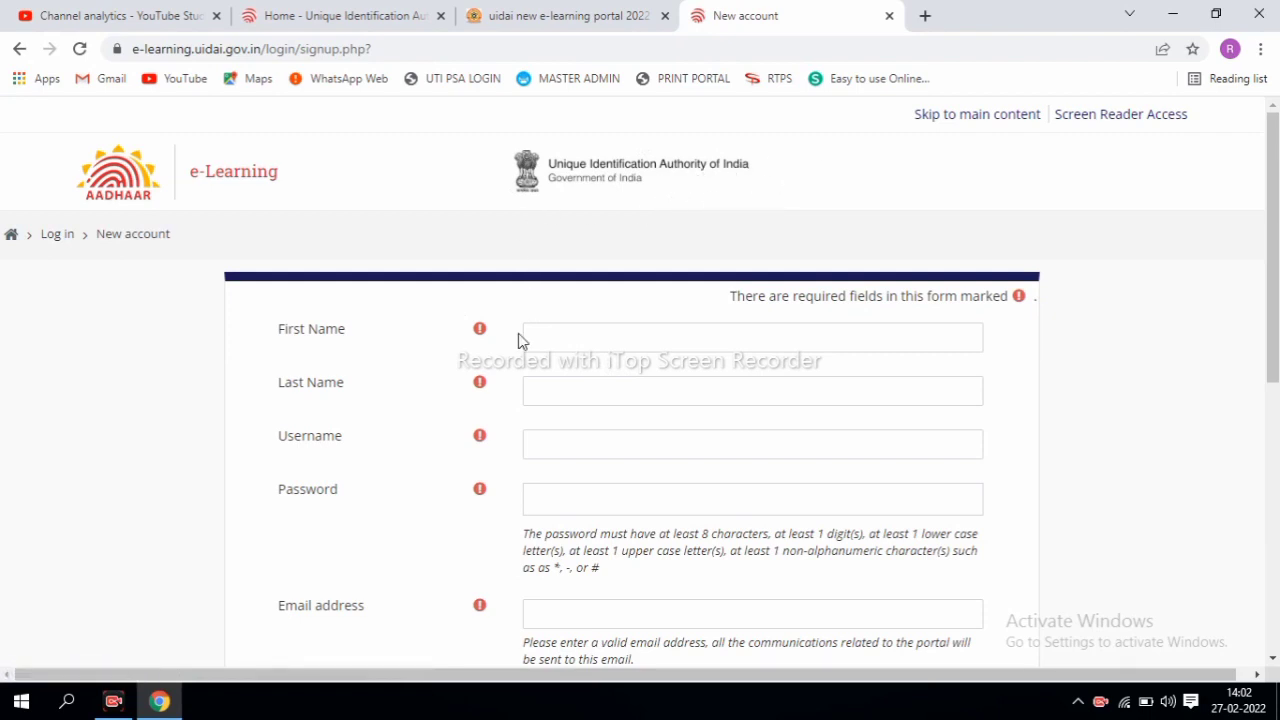
{"action": "scroll", "coordinate": [1272, 250], "scroll_direction": "down", "scroll_amount": 1}
{"action": "scroll", "coordinate": [1272, 250], "scroll_direction": "down", "scroll_amount": 2}
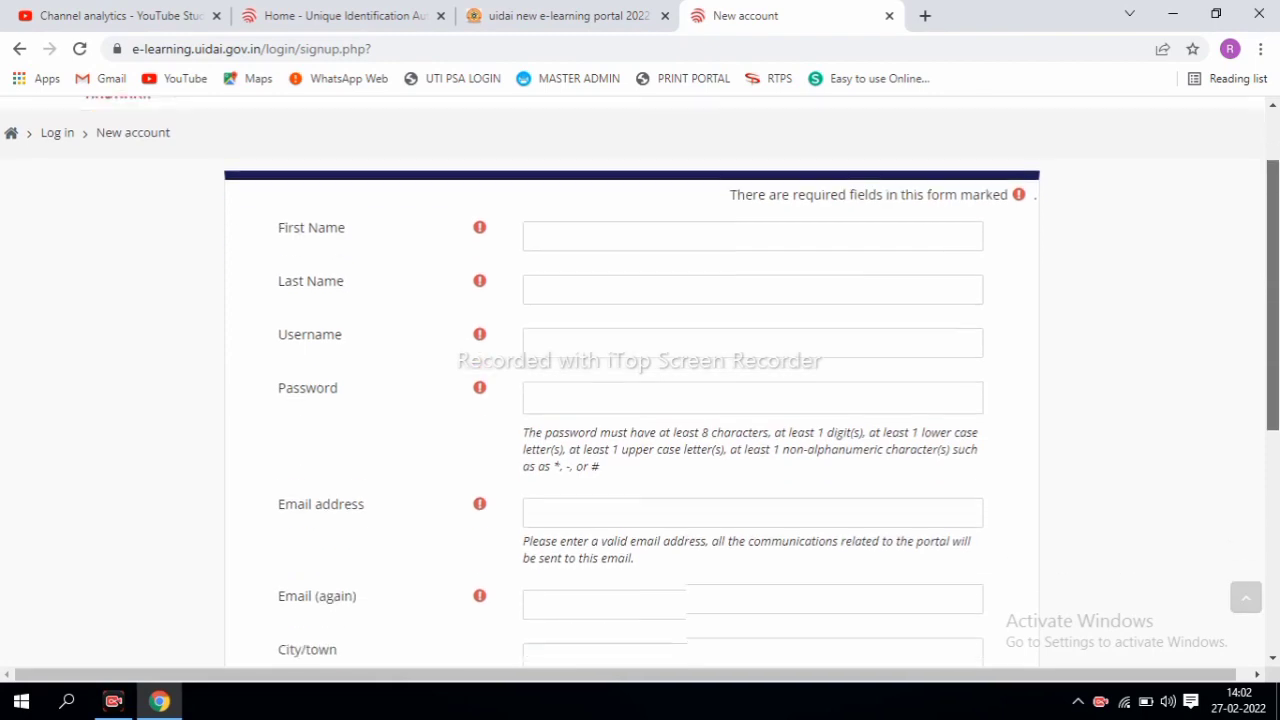
{"action": "scroll", "coordinate": [1272, 250], "scroll_direction": "down", "scroll_amount": 4}
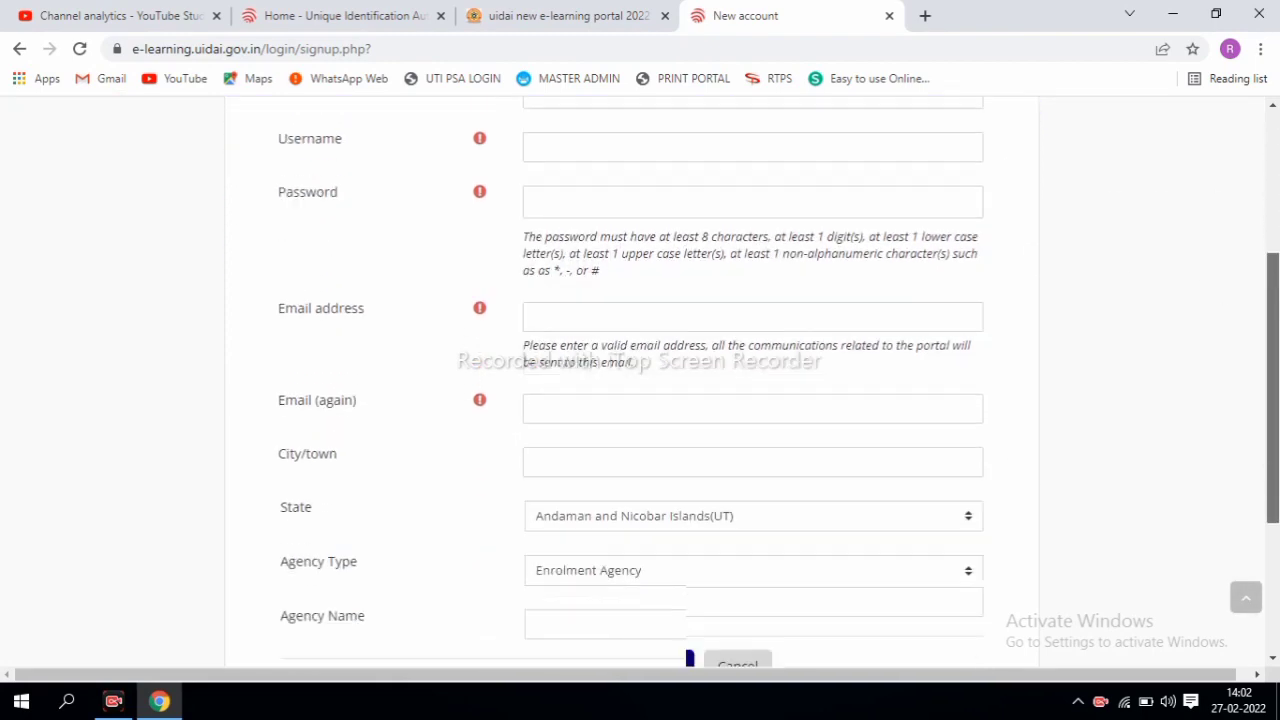
{"action": "scroll", "coordinate": [1272, 250], "scroll_direction": "up", "scroll_amount": 2}
{"action": "scroll", "coordinate": [687, 588], "scroll_direction": "up", "scroll_amount": 4}
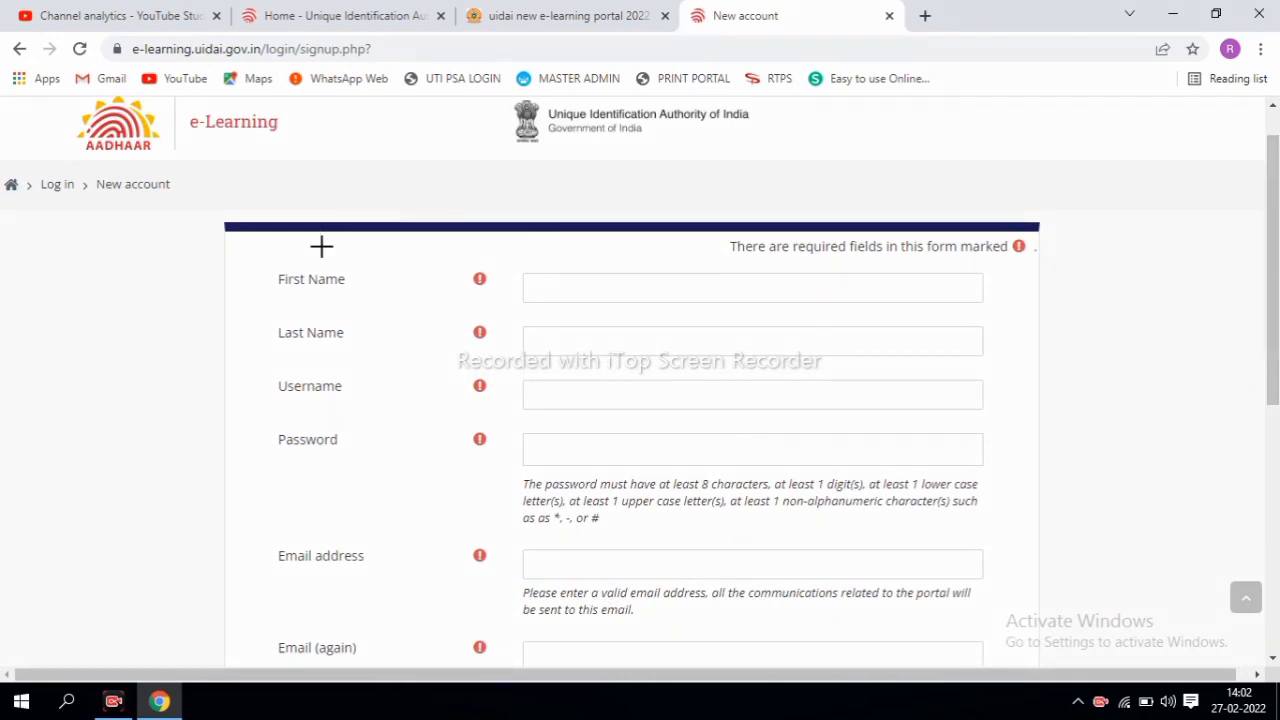
{"action": "left_click_drag", "start_coordinate": [258, 261], "coordinate": [993, 305]}
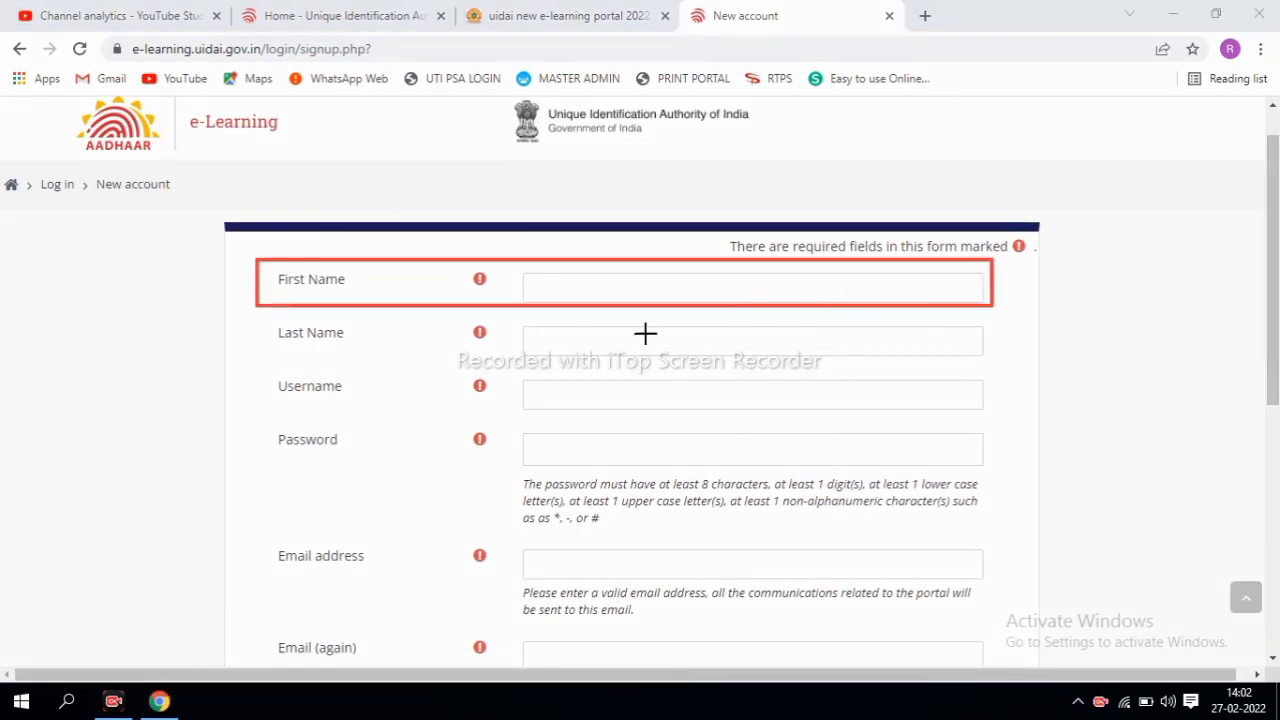
{"action": "mouse_move", "coordinate": [271, 324]}
{"action": "left_mouse_down"}
{"action": "mouse_move", "coordinate": [423, 354]}
{"action": "mouse_move", "coordinate": [984, 357]}
{"action": "left_mouse_up"}
{"action": "left_click_drag", "start_coordinate": [541, 274], "coordinate": [680, 314]}
{"action": "left_click_drag", "start_coordinate": [538, 327], "coordinate": [676, 365]}
{"action": "mouse_move", "coordinate": [288, 379]}
{"action": "left_mouse_down"}
{"action": "mouse_move", "coordinate": [503, 409]}
{"action": "mouse_move", "coordinate": [918, 400]}
{"action": "left_mouse_up"}
{"action": "mouse_move", "coordinate": [298, 426]}
{"action": "left_mouse_down"}
{"action": "mouse_move", "coordinate": [505, 456]}
{"action": "mouse_move", "coordinate": [942, 461]}
{"action": "left_mouse_up"}
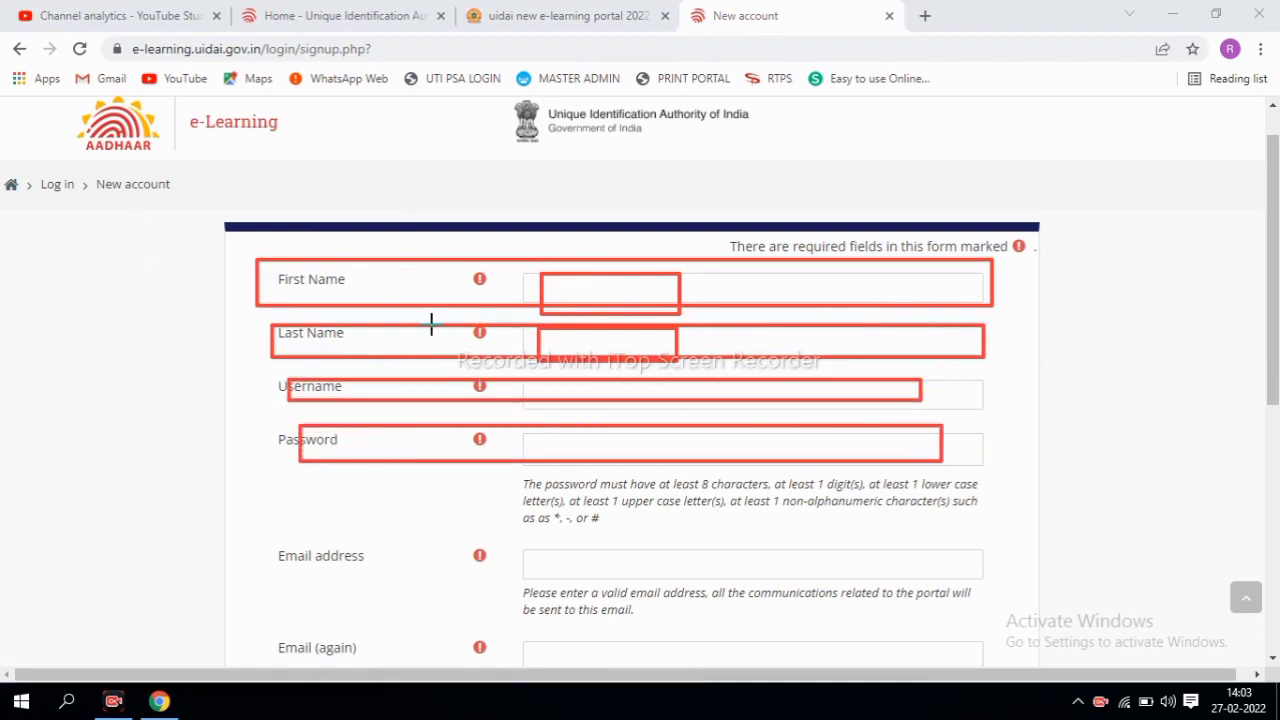
{"action": "mouse_move", "coordinate": [265, 517]}
{"action": "left_mouse_down"}
{"action": "mouse_move", "coordinate": [623, 614]}
{"action": "mouse_move", "coordinate": [972, 618]}
{"action": "mouse_move", "coordinate": [970, 582]}
{"action": "left_mouse_up"}
{"action": "mouse_move", "coordinate": [248, 630]}
{"action": "left_mouse_down"}
{"action": "mouse_move", "coordinate": [396, 664]}
{"action": "mouse_move", "coordinate": [944, 660]}
{"action": "left_mouse_up"}
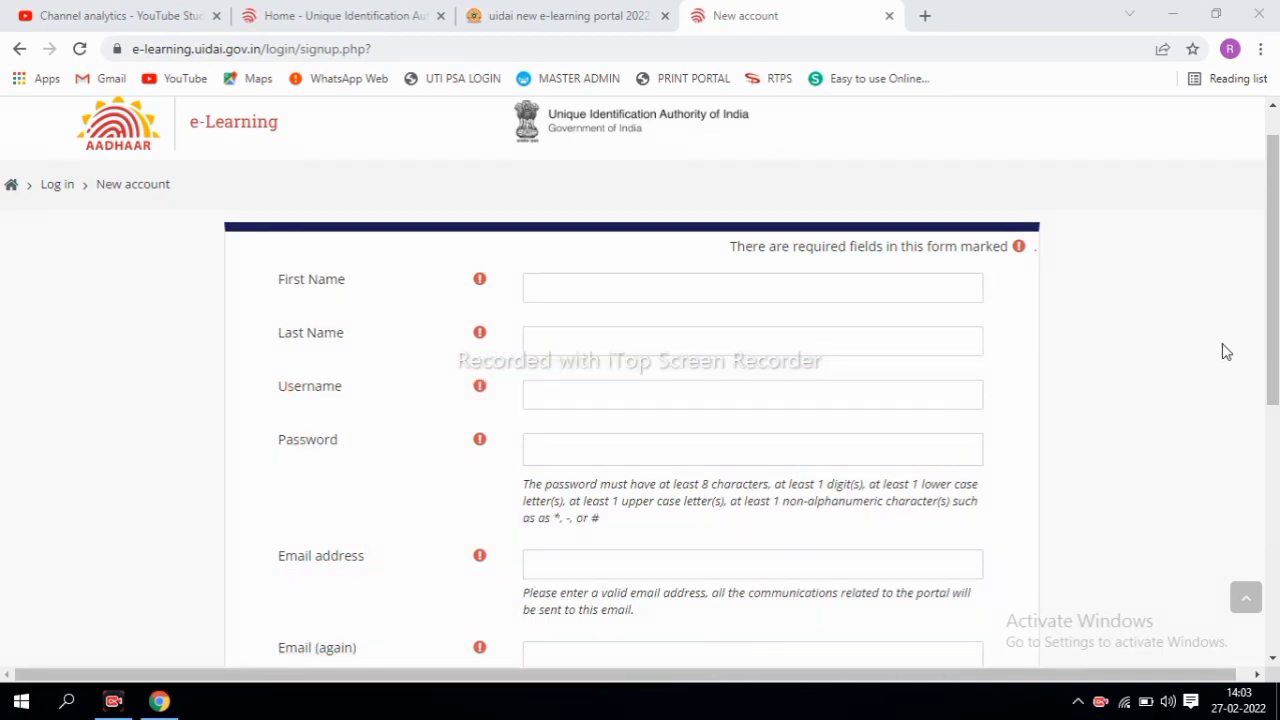
{"action": "scroll", "coordinate": [1217, 354], "scroll_direction": "down", "scroll_amount": 4}
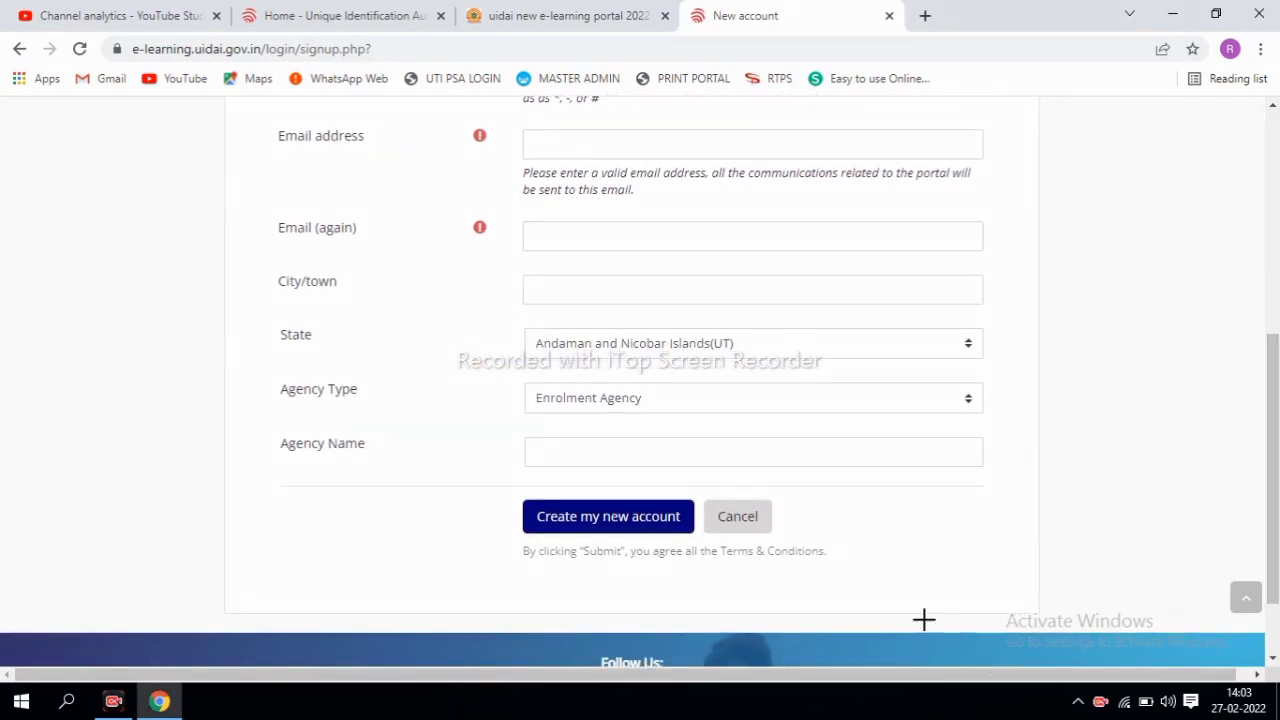
{"action": "mouse_move", "coordinate": [274, 271]}
{"action": "left_mouse_down"}
{"action": "mouse_move", "coordinate": [551, 337]}
{"action": "mouse_move", "coordinate": [950, 306]}
{"action": "left_mouse_up"}
{"action": "mouse_move", "coordinate": [268, 316]}
{"action": "left_mouse_down"}
{"action": "mouse_move", "coordinate": [583, 366]}
{"action": "mouse_move", "coordinate": [971, 362]}
{"action": "left_mouse_up"}
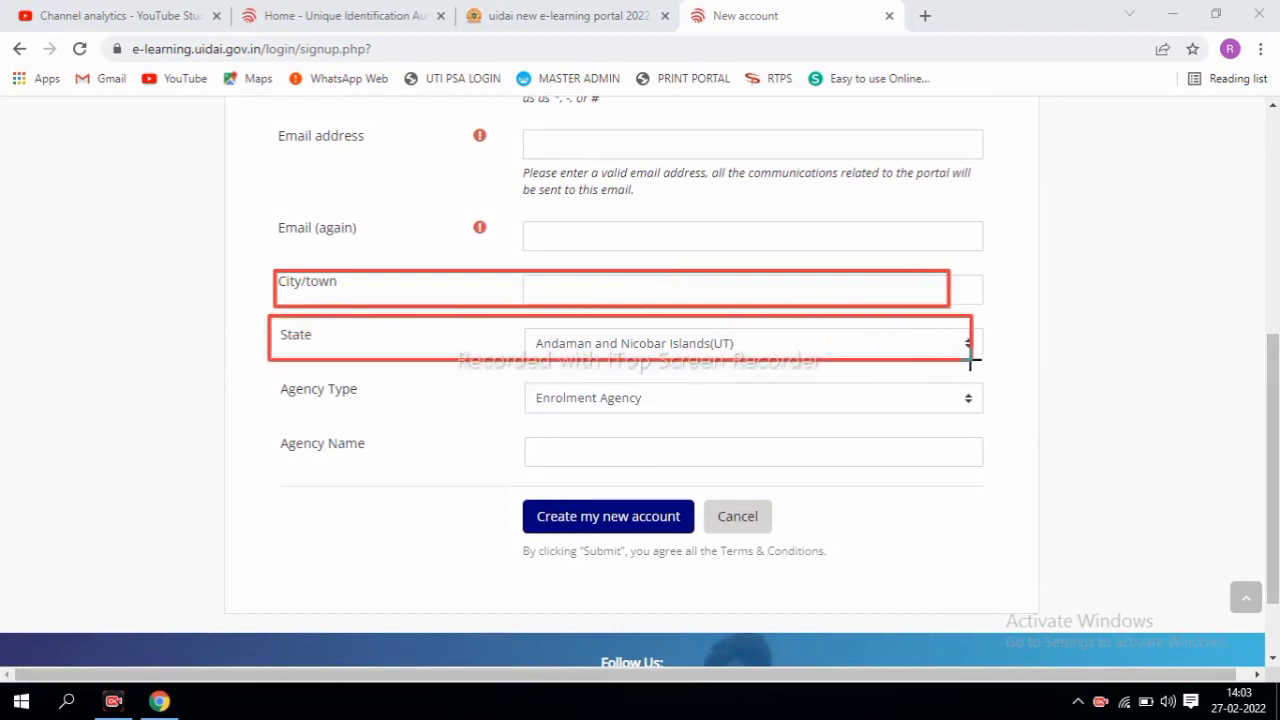
{"action": "mouse_move", "coordinate": [276, 370]}
{"action": "left_mouse_down"}
{"action": "mouse_move", "coordinate": [443, 406]}
{"action": "mouse_move", "coordinate": [720, 432]}
{"action": "mouse_move", "coordinate": [915, 428]}
{"action": "left_mouse_up"}
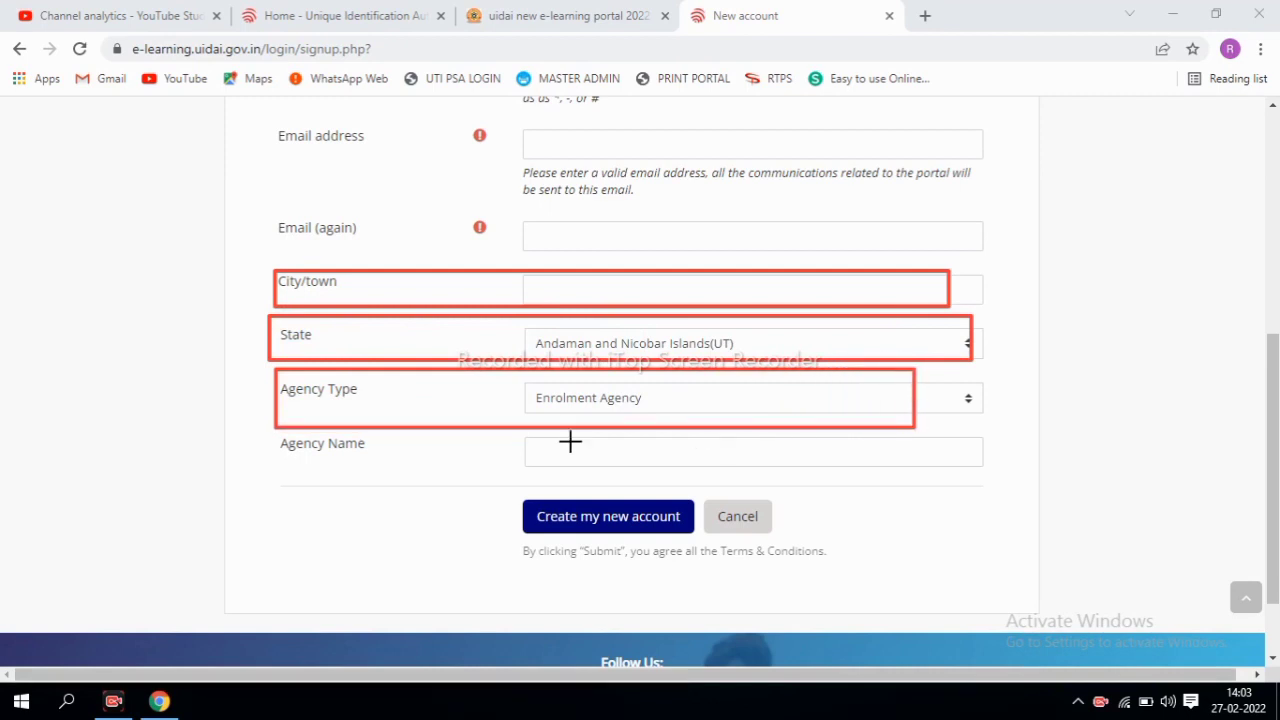
{"action": "mouse_move", "coordinate": [273, 432]}
{"action": "left_mouse_down"}
{"action": "mouse_move", "coordinate": [536, 477]}
{"action": "mouse_move", "coordinate": [898, 470]}
{"action": "left_mouse_up"}
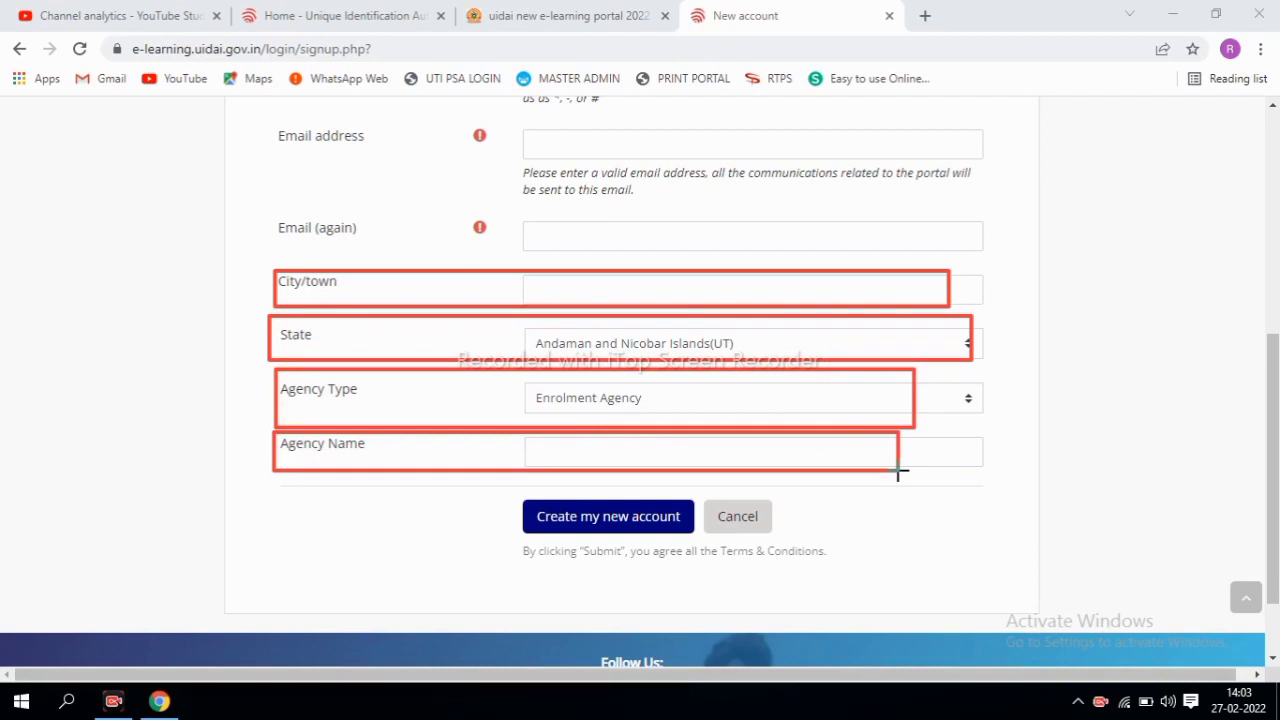
{"action": "left_click_drag", "start_coordinate": [490, 503], "coordinate": [697, 541]}
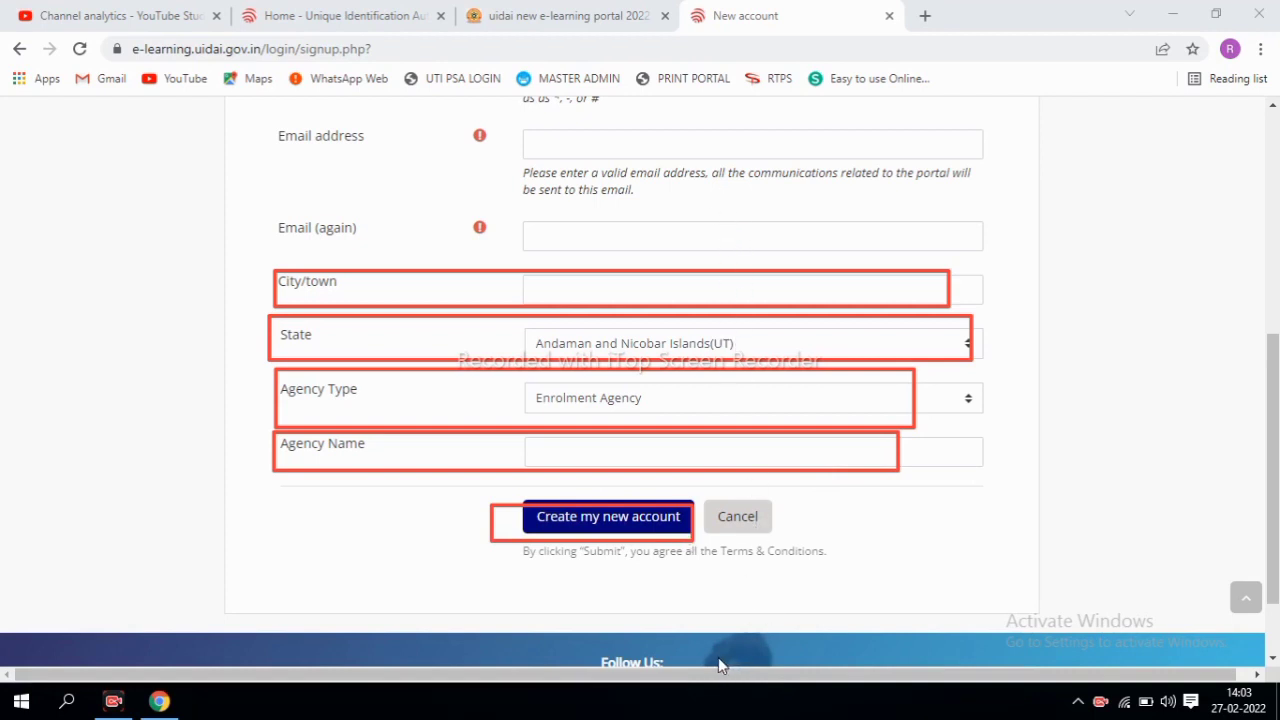
{"action": "key", "text": "Escape"}
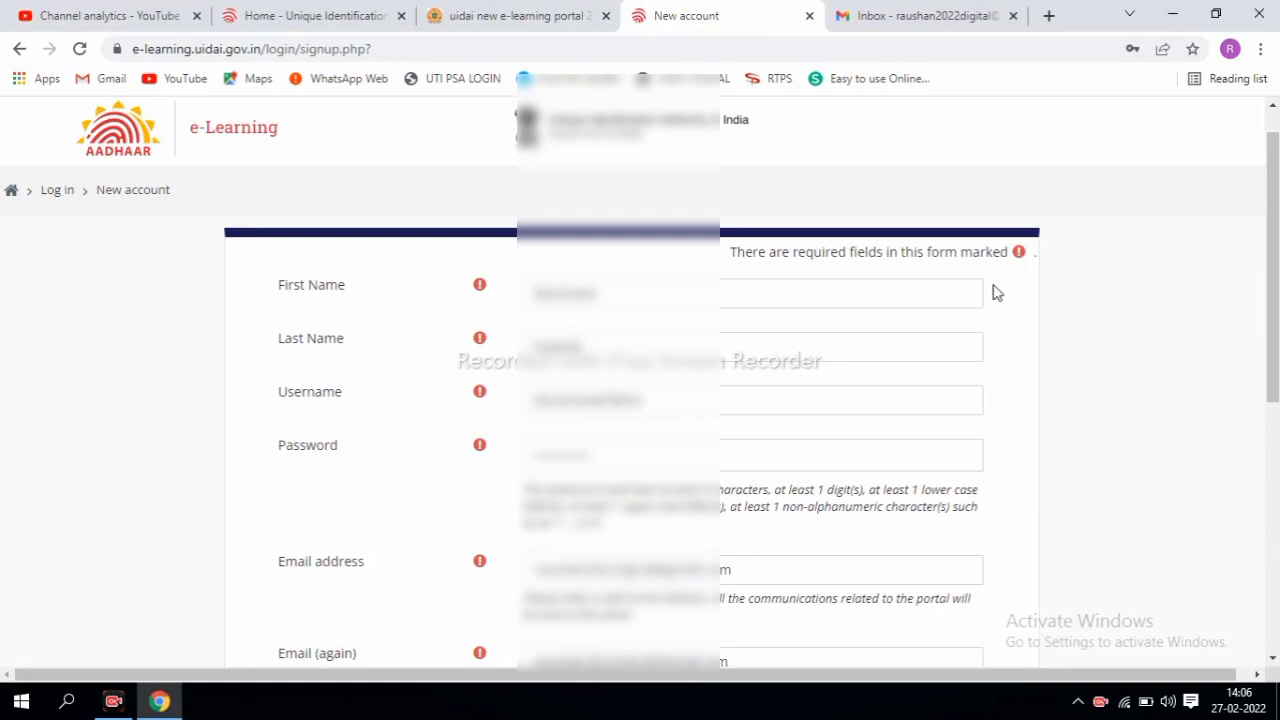
Choose Enrolment Agency as the agency type in the completed registration form
{"action": "scroll", "coordinate": [1046, 369], "scroll_direction": "down", "scroll_amount": 2}
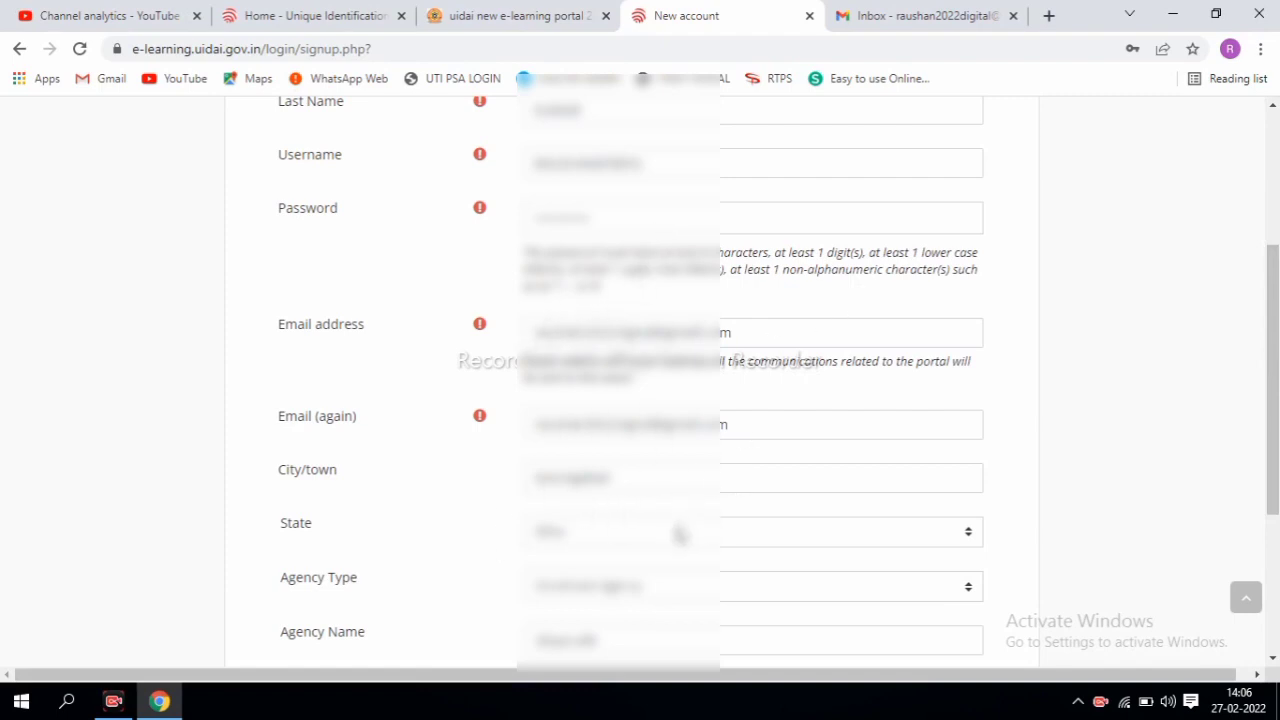
{"action": "left_click_drag", "start_coordinate": [1273, 400], "coordinate": [1273, 494]}
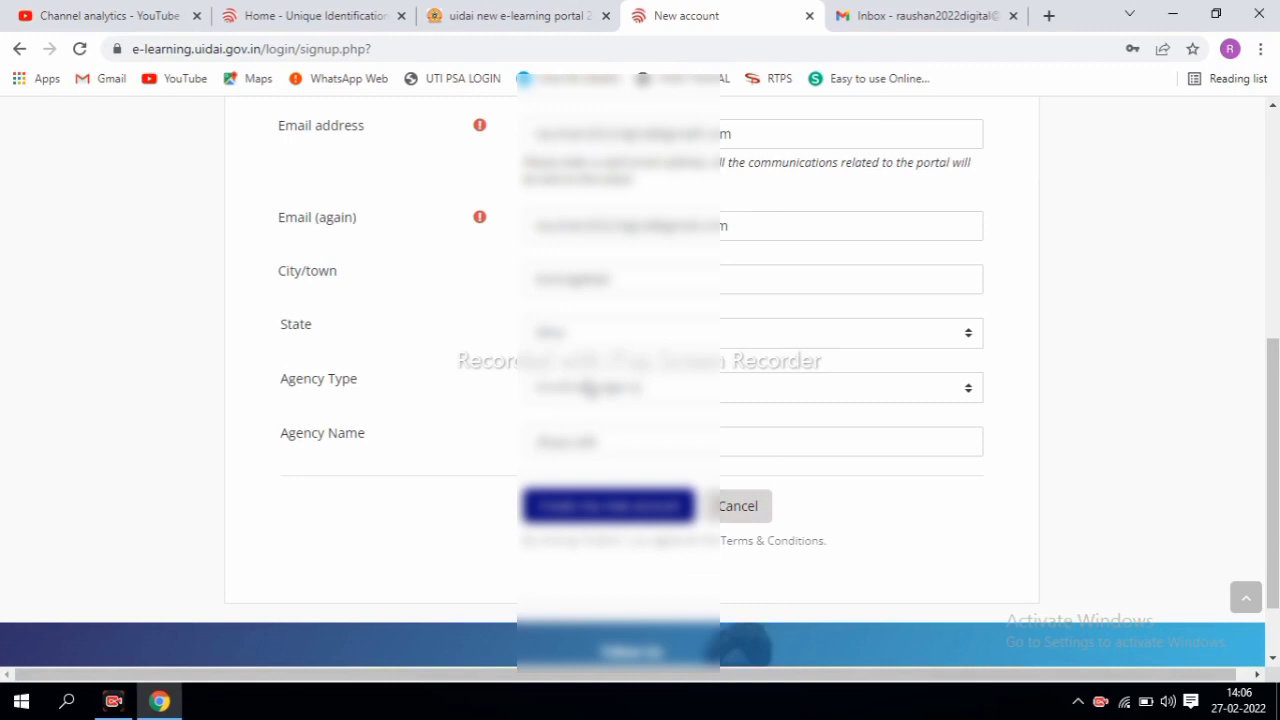
{"action": "left_click", "coordinate": [591, 393]}
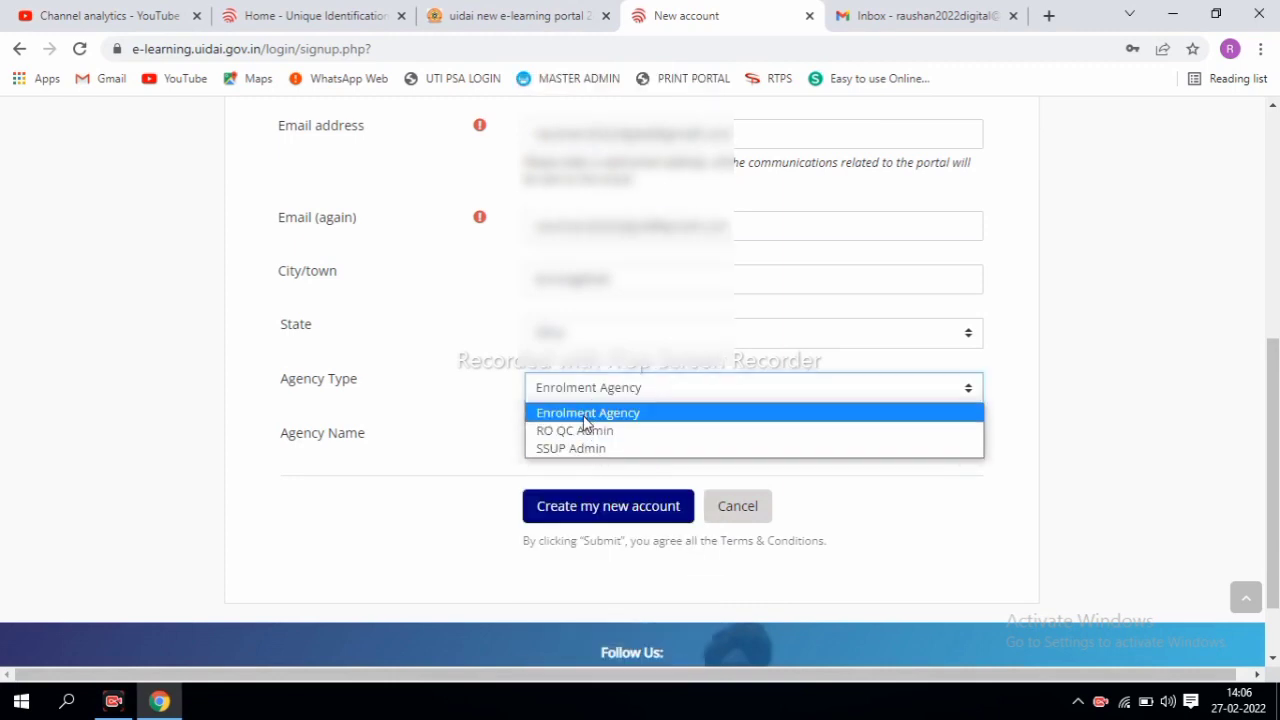
{"action": "left_click", "coordinate": [640, 413]}
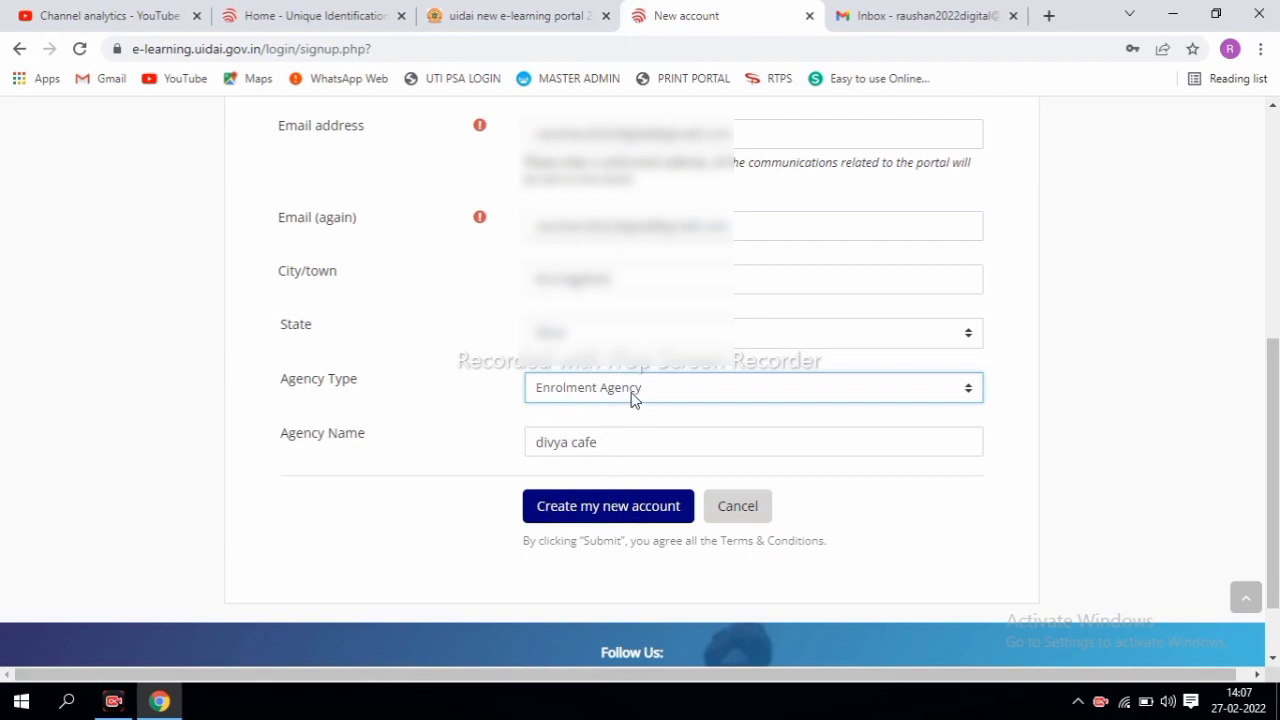
Submit the registration form to create the new account and continue past the confirmation page
{"action": "left_click", "coordinate": [605, 512]}
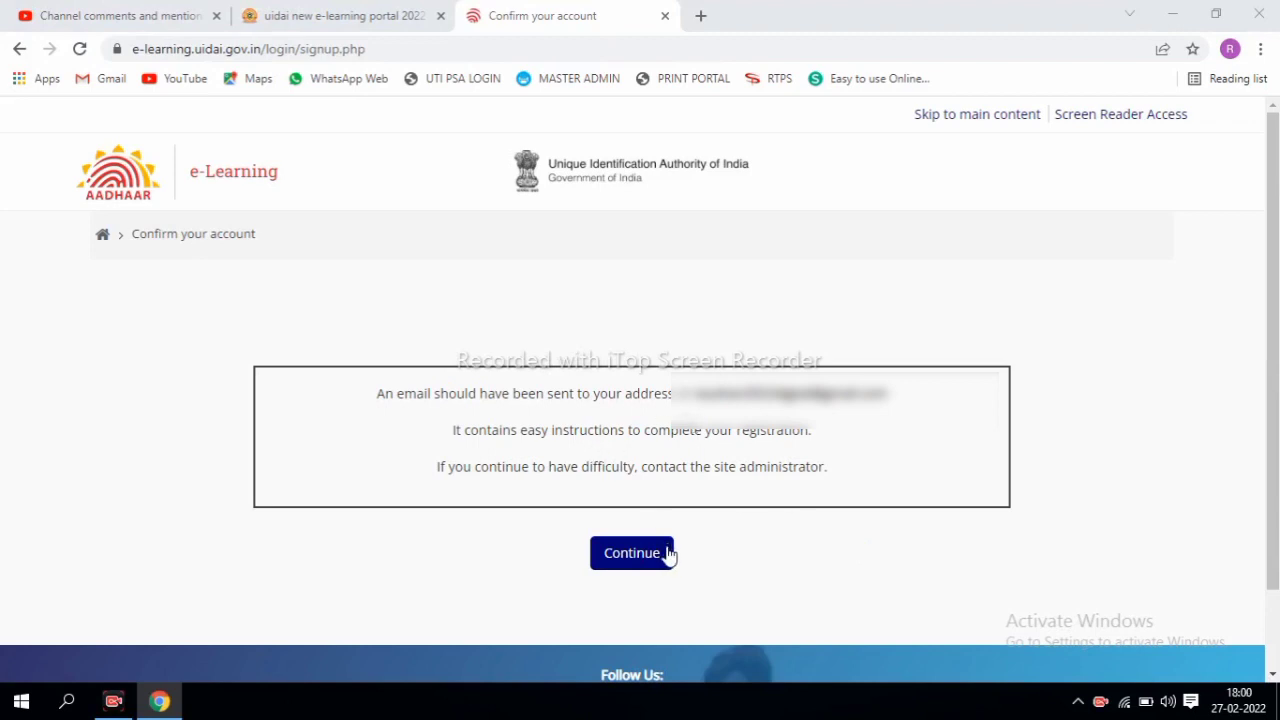
{"action": "left_click", "coordinate": [624, 556]}
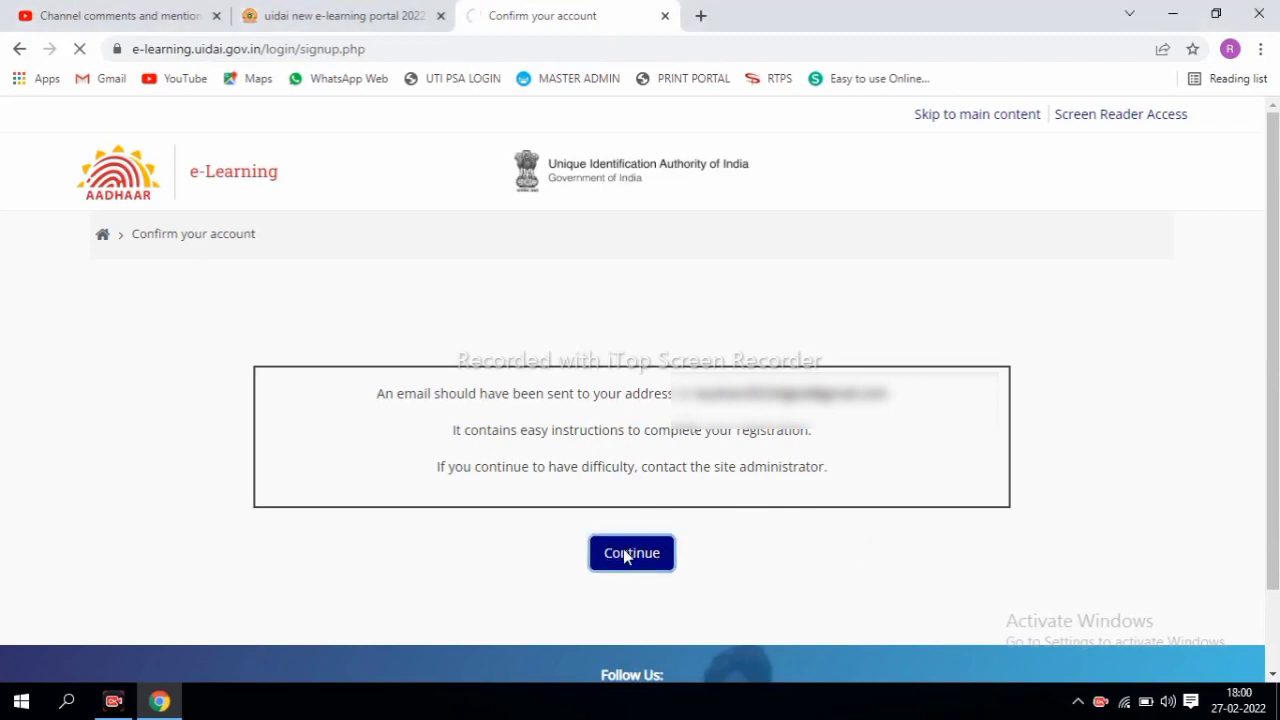